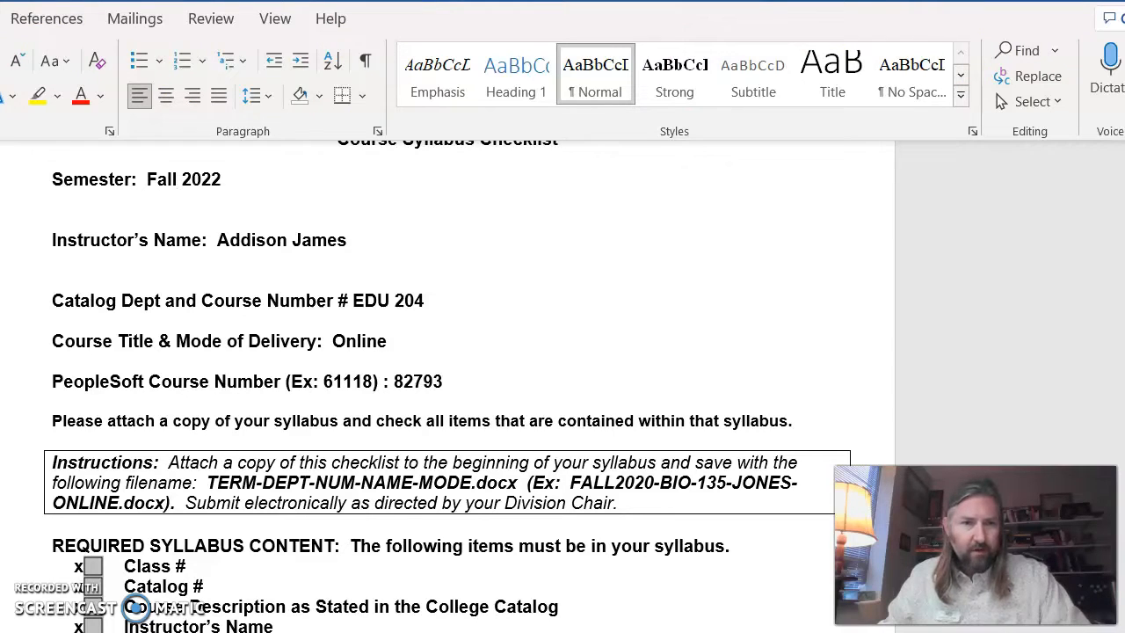
# - Replace every occurrence of "fall" with "spring" throughout the syllabus using Find and Replace
pyautogui.click(0, 19)
pyautogui.click(0, 19)
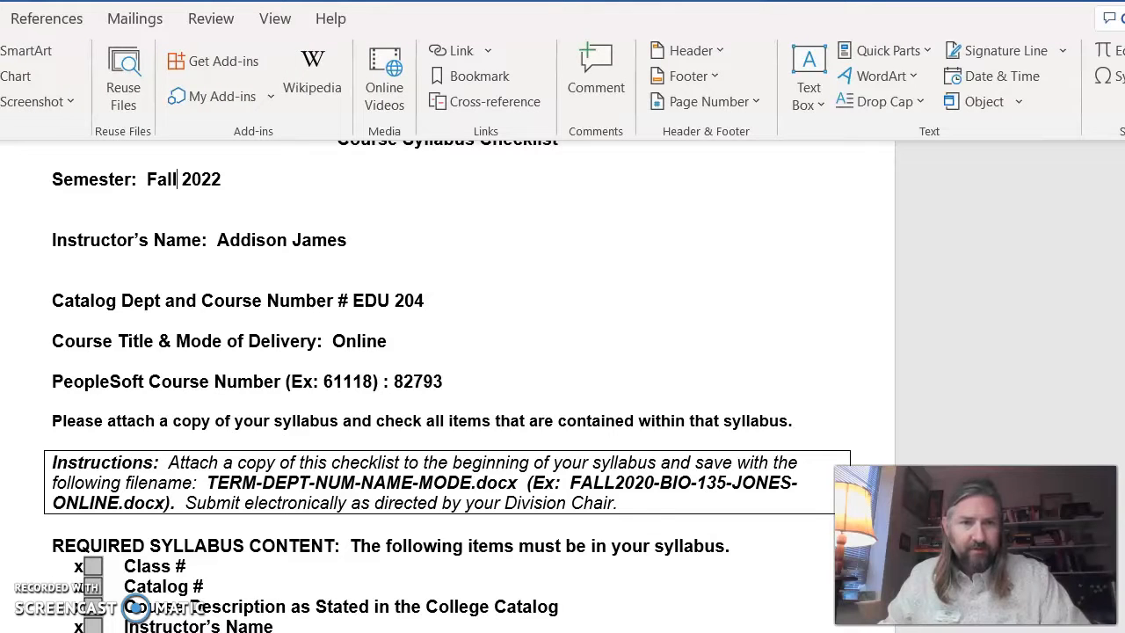
pyautogui.click(0, 18)
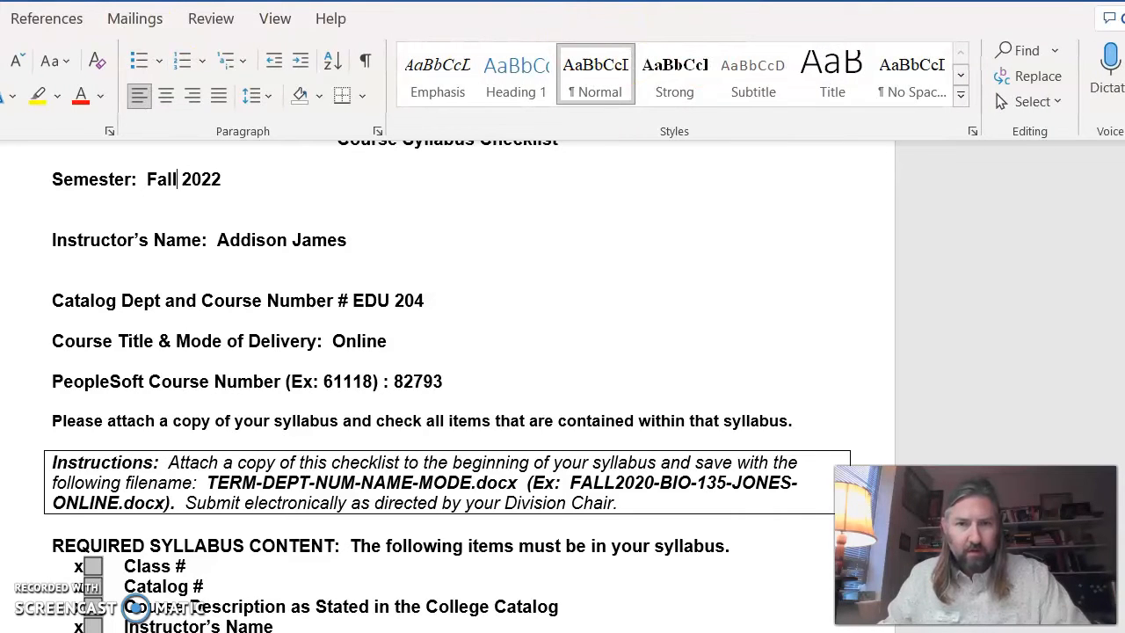
pyautogui.click(1038, 77)
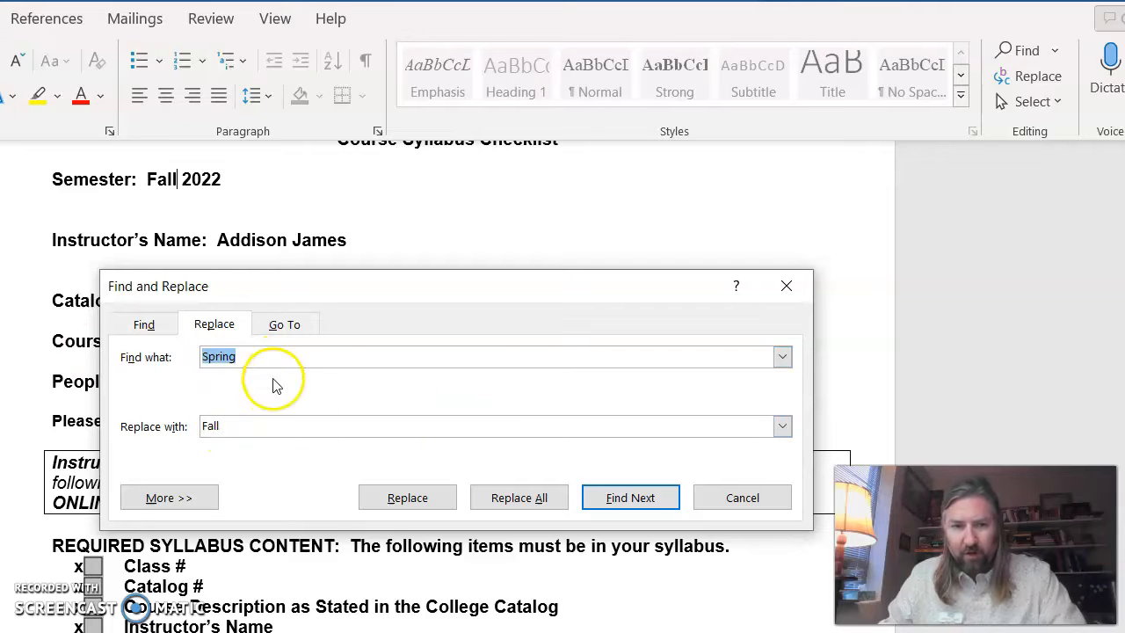
pyautogui.click(130, 417)
pyautogui.press('BackSpace')
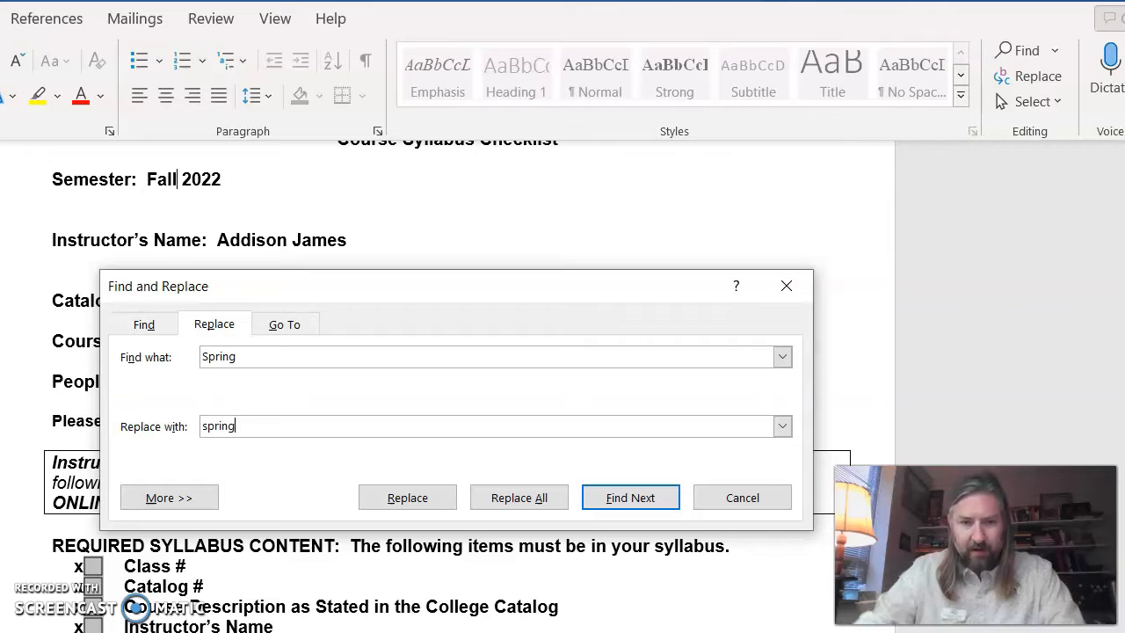
pyautogui.write('spring')
pyautogui.moveTo(246, 364); pyautogui.dragTo(12, 372)
pyautogui.press('BackSpace')
pyautogui.write('fall')
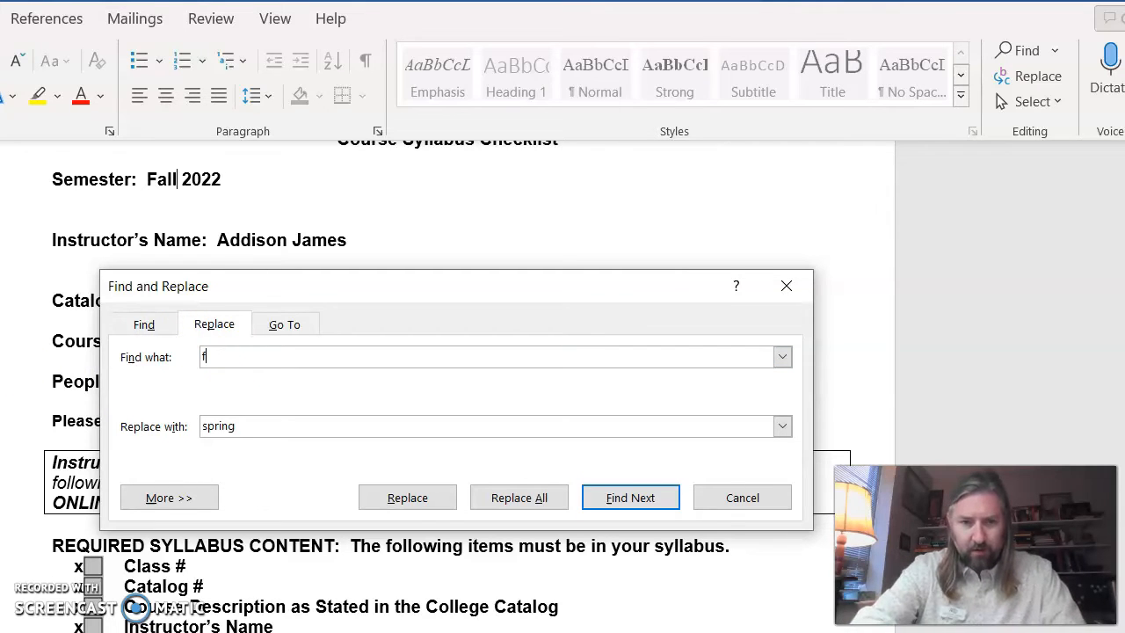
pyautogui.click(550, 501)
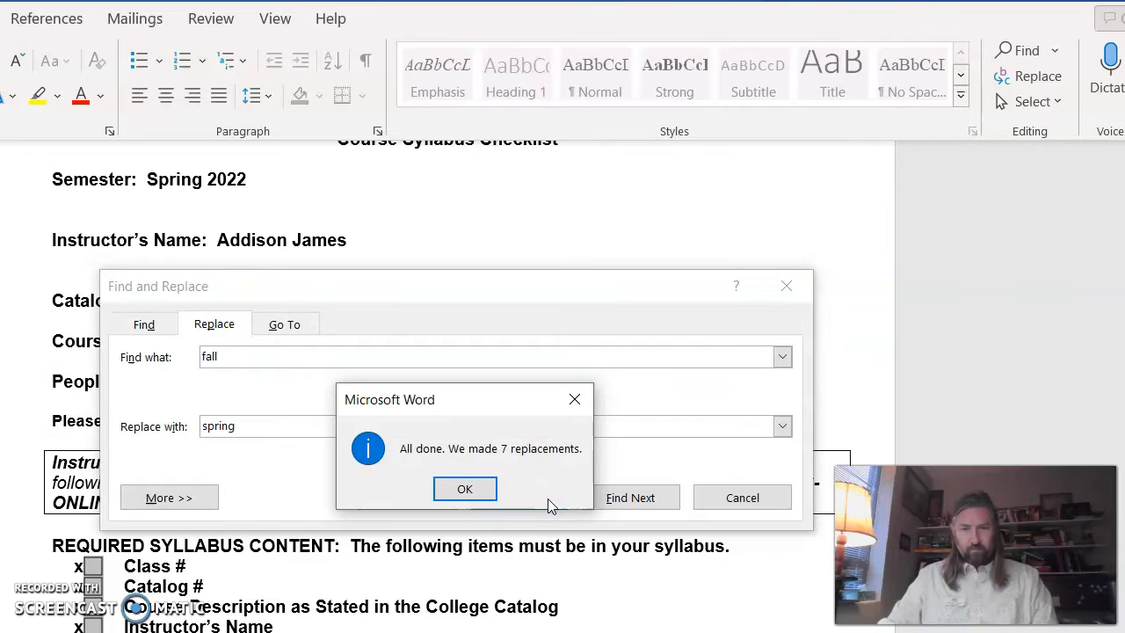
pyautogui.click(483, 492)
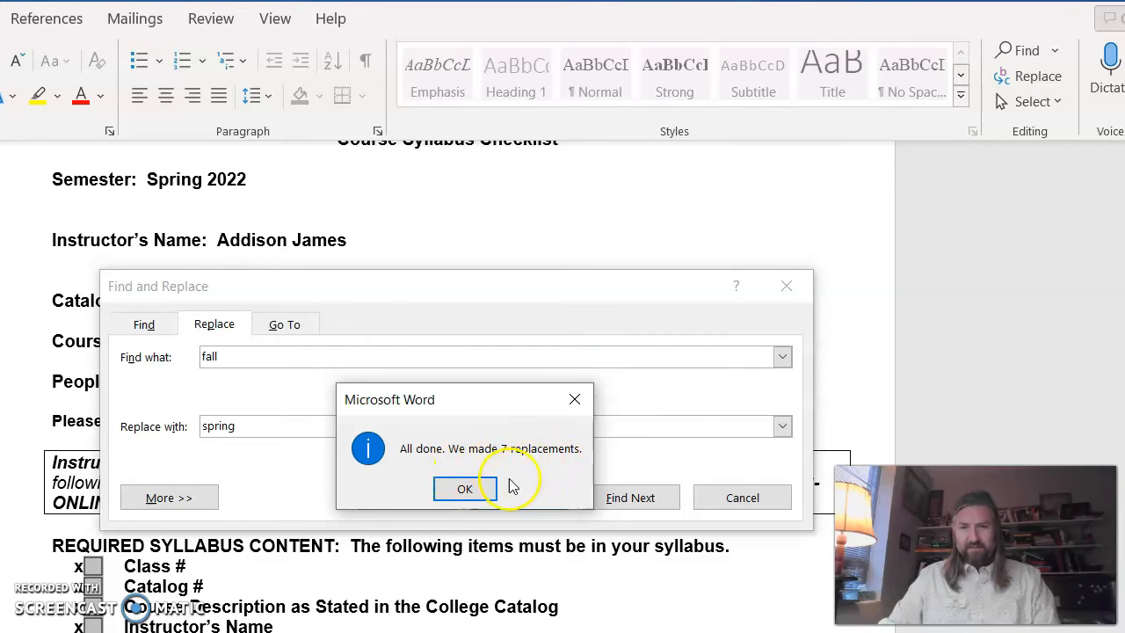
pyautogui.click(464, 490)
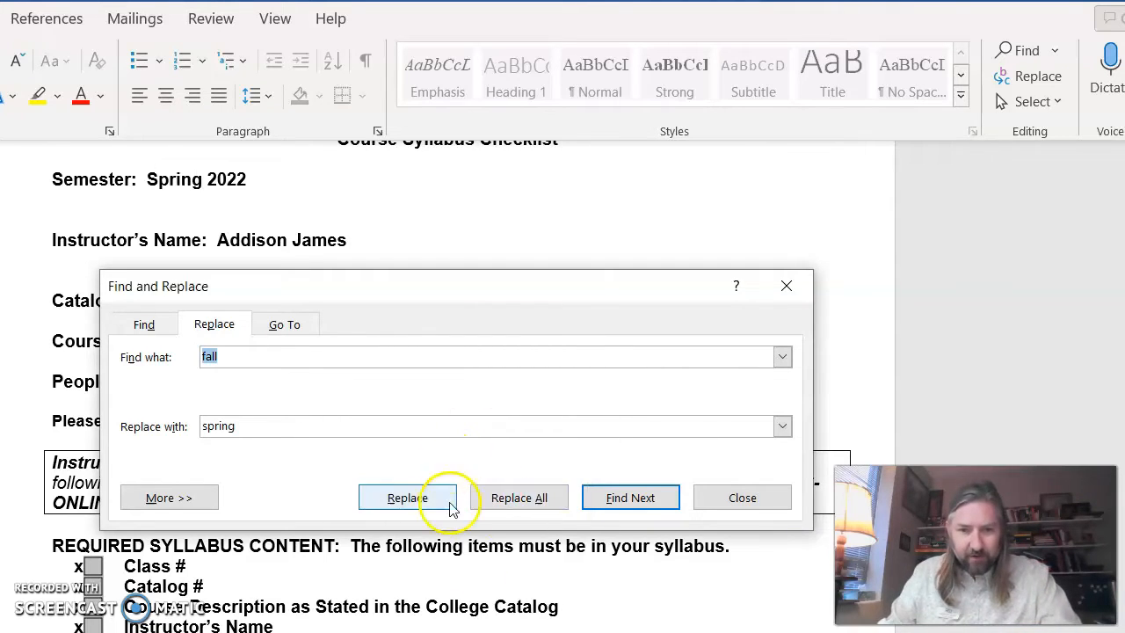
# - Replace every occurrence of "spring" with "fall" throughout the syllabus and close Find and Replace
pyautogui.moveTo(280, 427); pyautogui.dragTo(226, 422)
pyautogui.press('BackSpace')
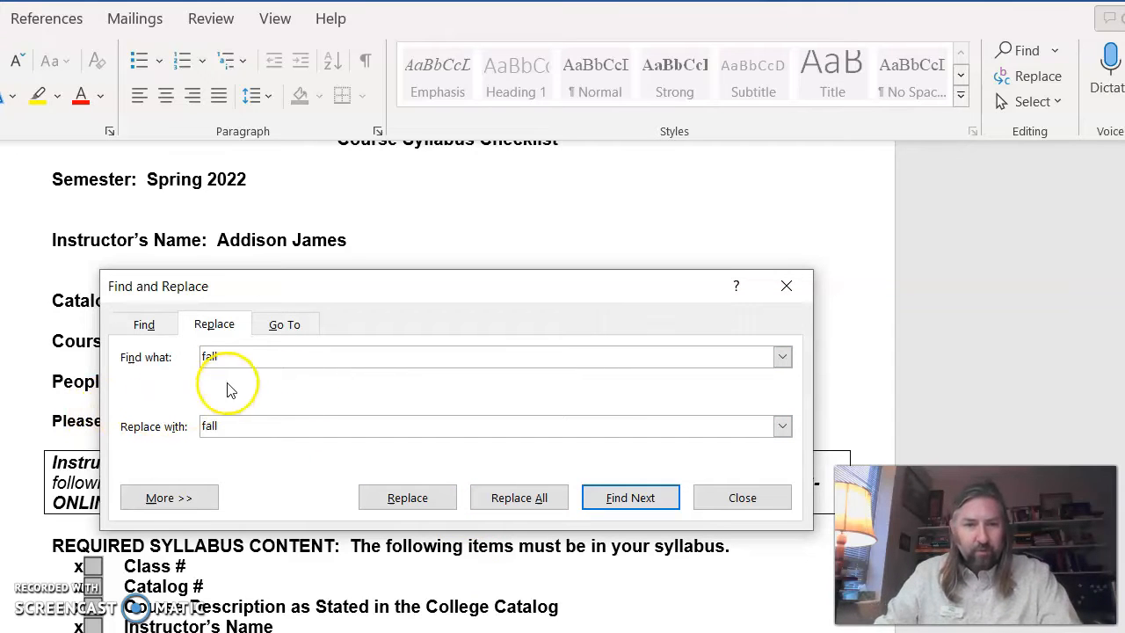
pyautogui.moveTo(221, 355); pyautogui.dragTo(111, 360)
pyautogui.press('BackSpace')
pyautogui.write('spring')
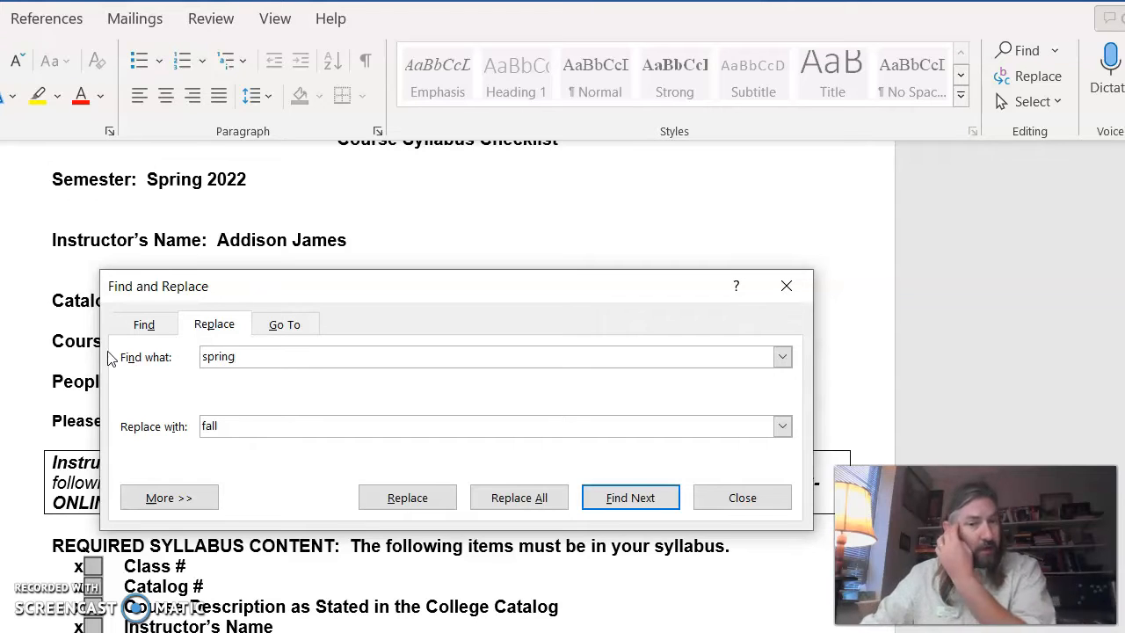
pyautogui.click(542, 498)
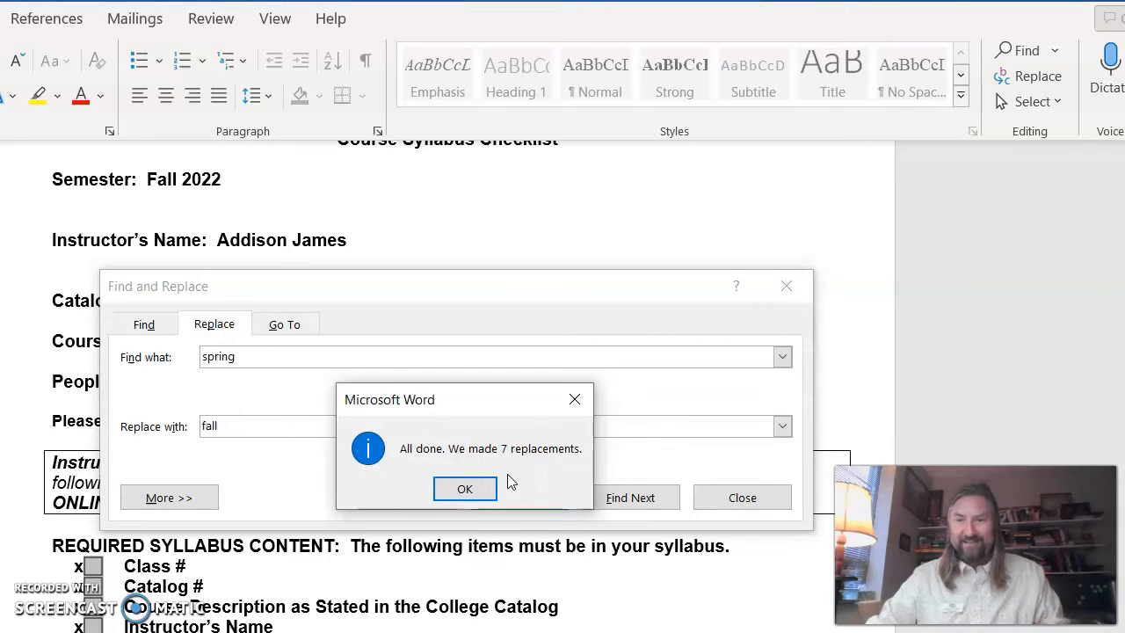
pyautogui.click(464, 489)
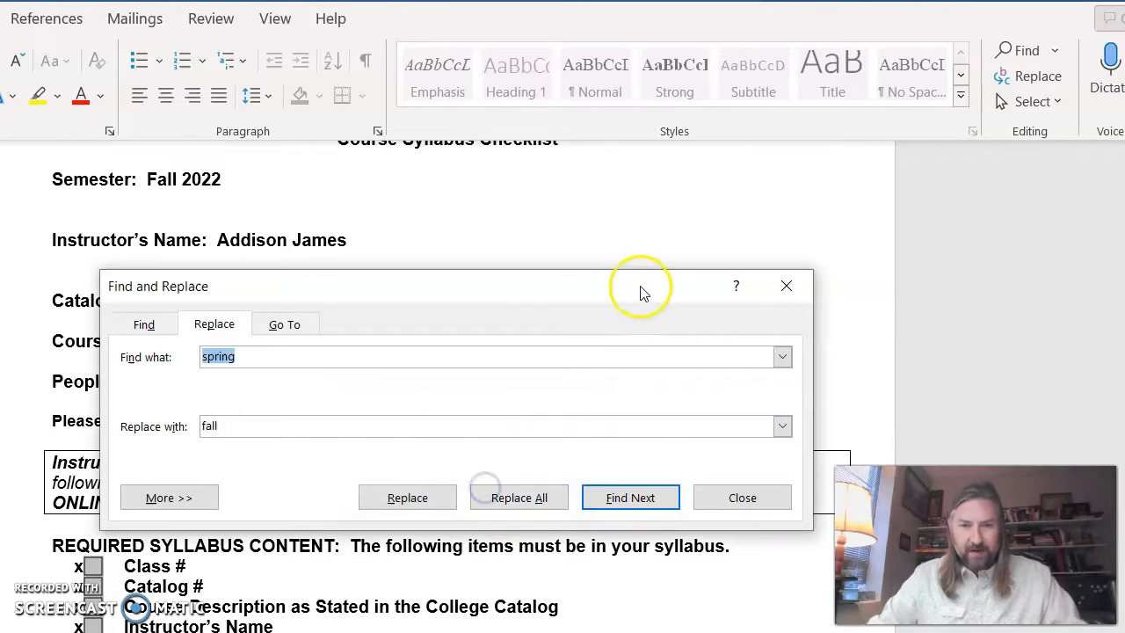
pyautogui.click(763, 496)
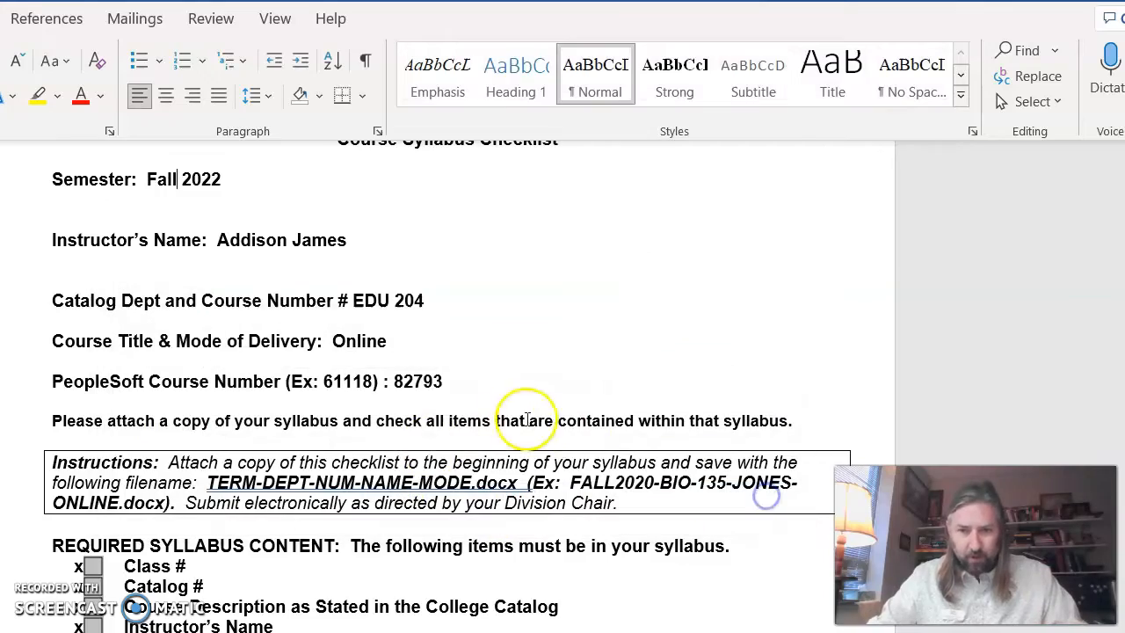
# - Delete the COVID-19 Statement paragraph and the extra blank lines above the KCTCS Statement heading
pyautogui.scroll(-6, 274, 413)
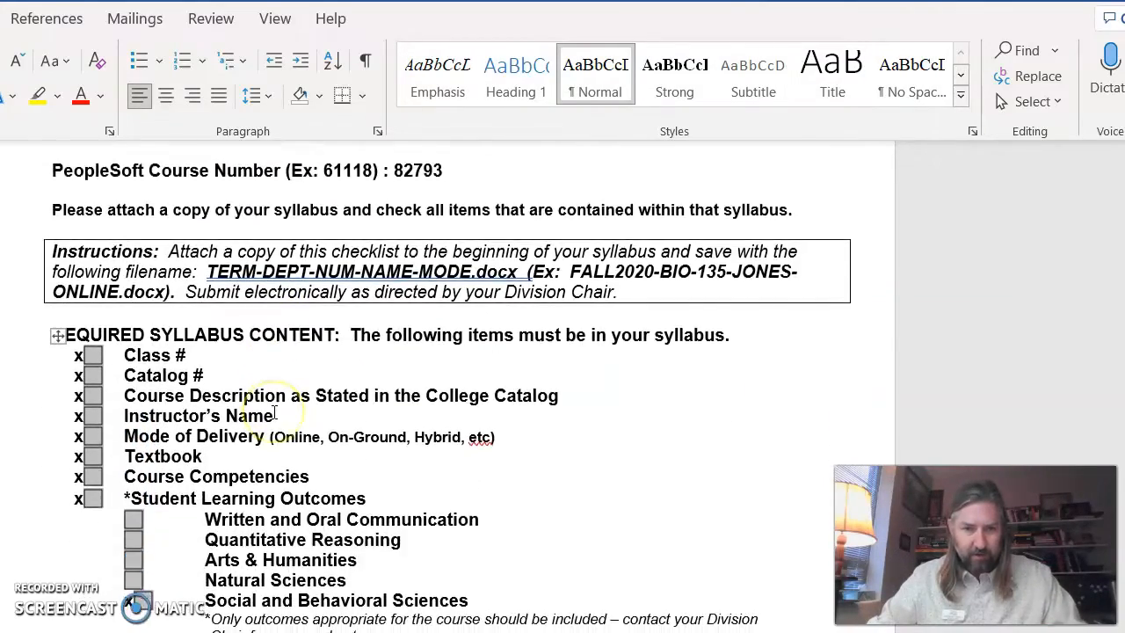
pyautogui.scroll(-14, 274, 414)
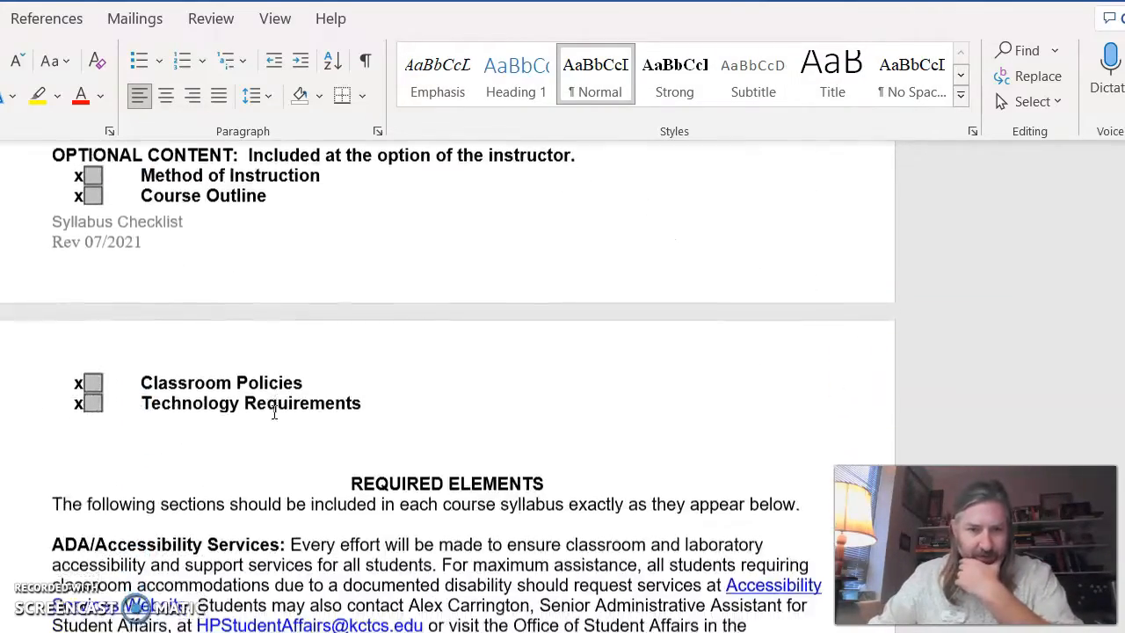
pyautogui.scroll(-15, 274, 411)
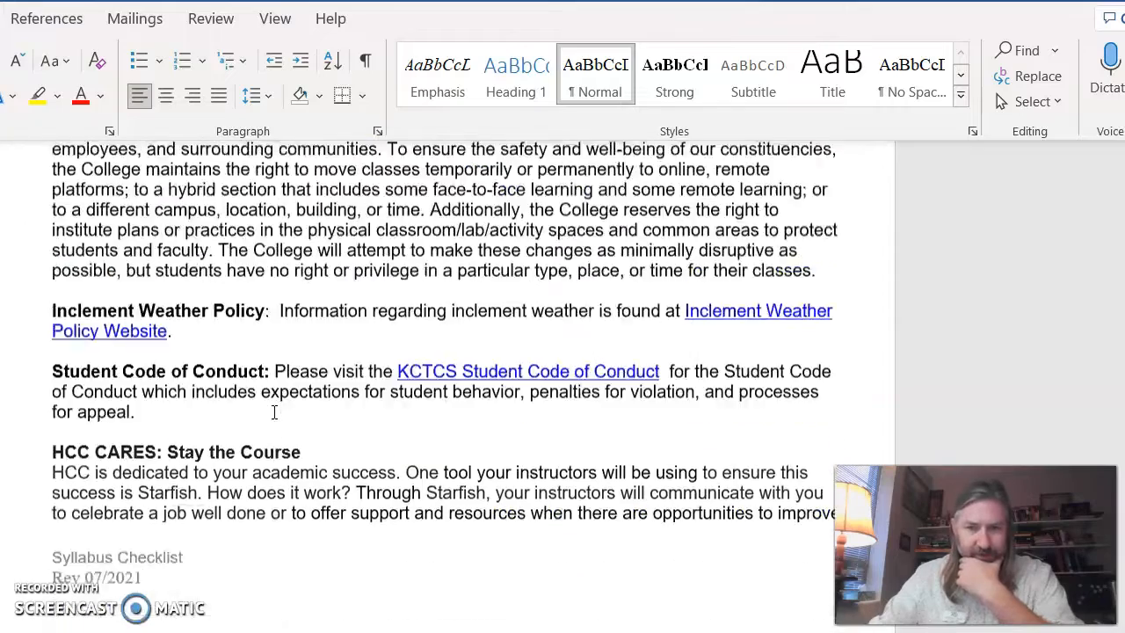
pyautogui.scroll(-6, 274, 412)
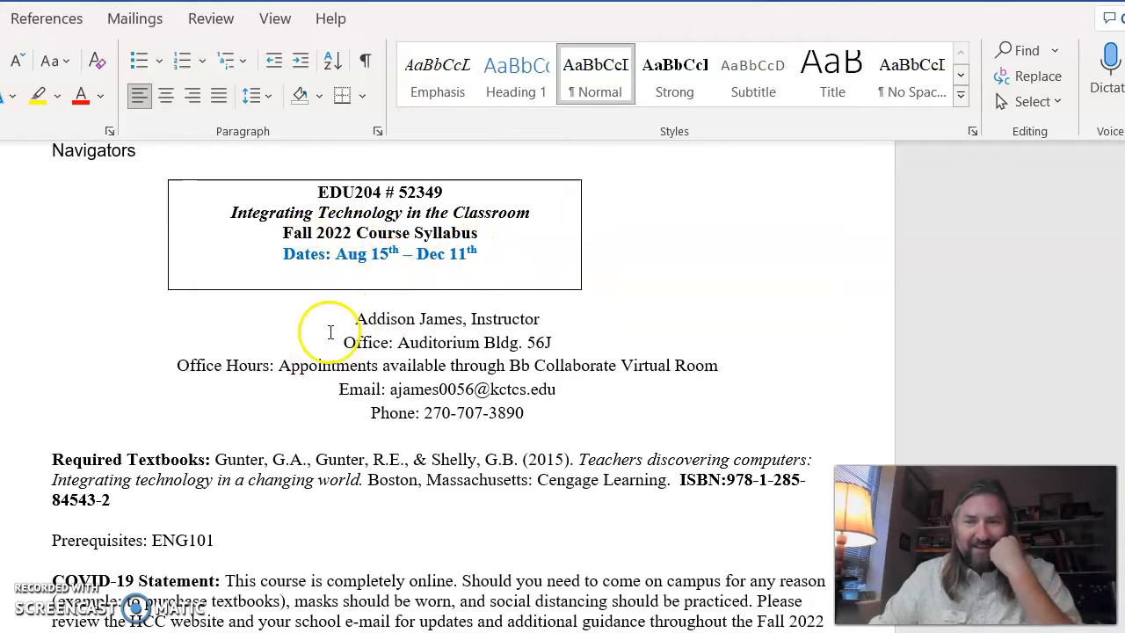
pyautogui.scroll(-2, 299, 493)
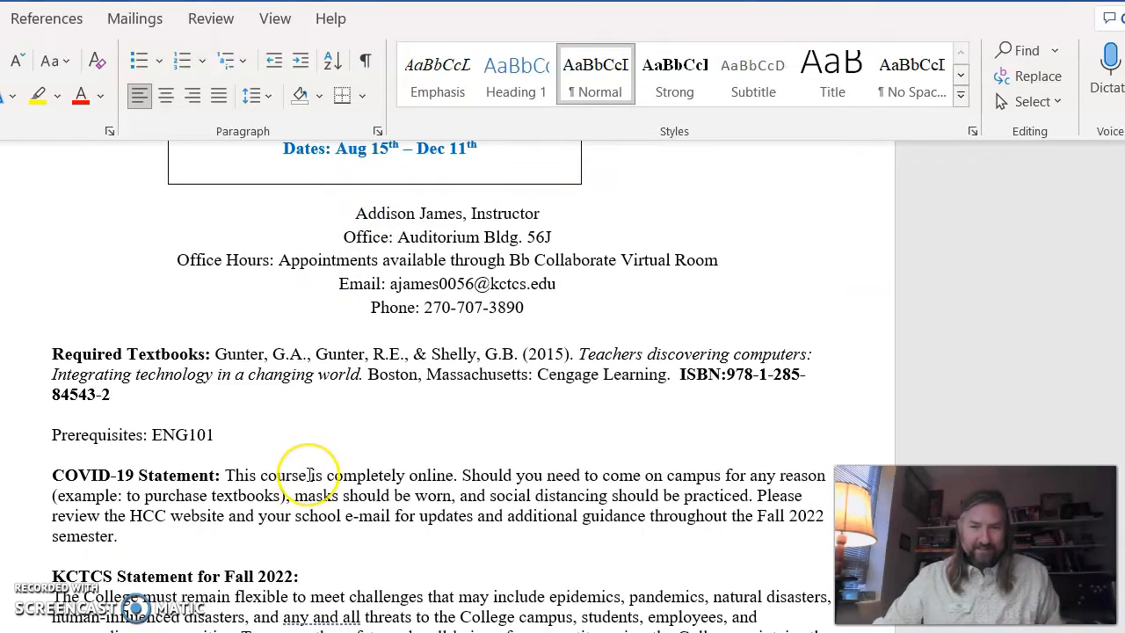
pyautogui.scroll(-5, 307, 475)
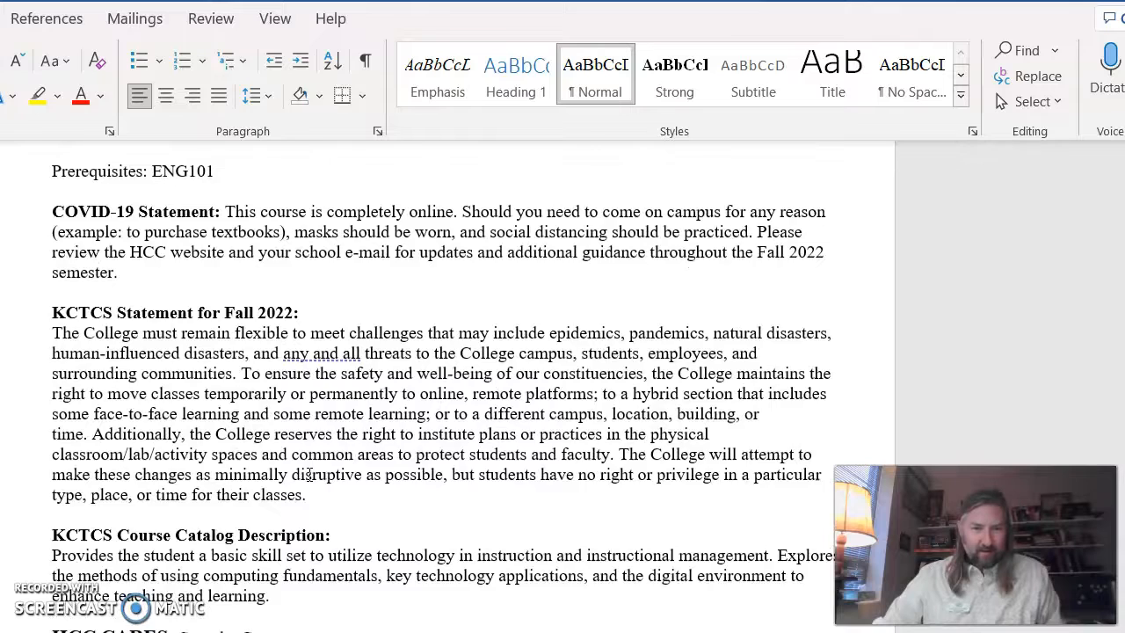
pyautogui.scroll(3, 310, 475)
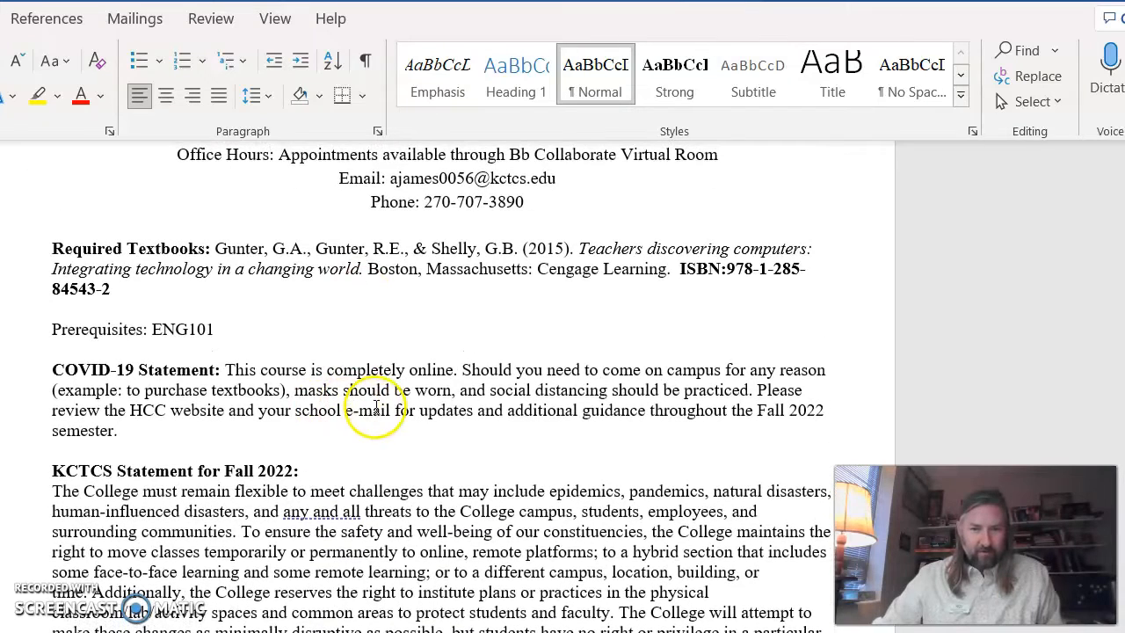
pyautogui.moveTo(116, 430); pyautogui.dragTo(55, 369)
pyautogui.press('BackSpace')
pyautogui.click(128, 379)
pyautogui.scroll(-3, 128, 380)
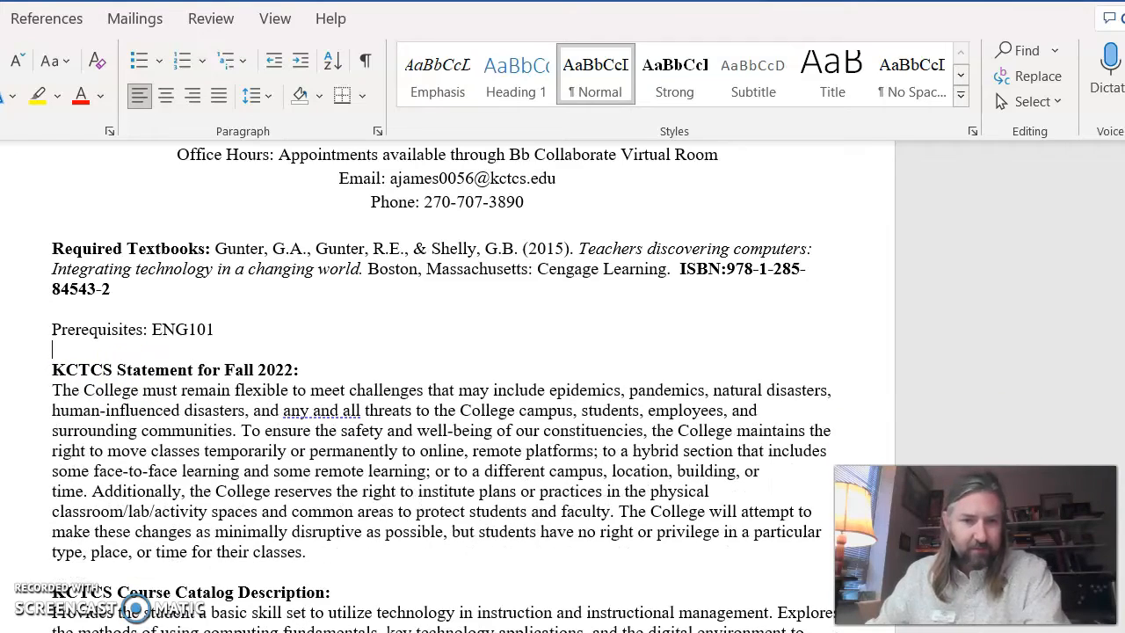
pyautogui.press('BackSpace')
pyautogui.scroll(2, 284, 373)
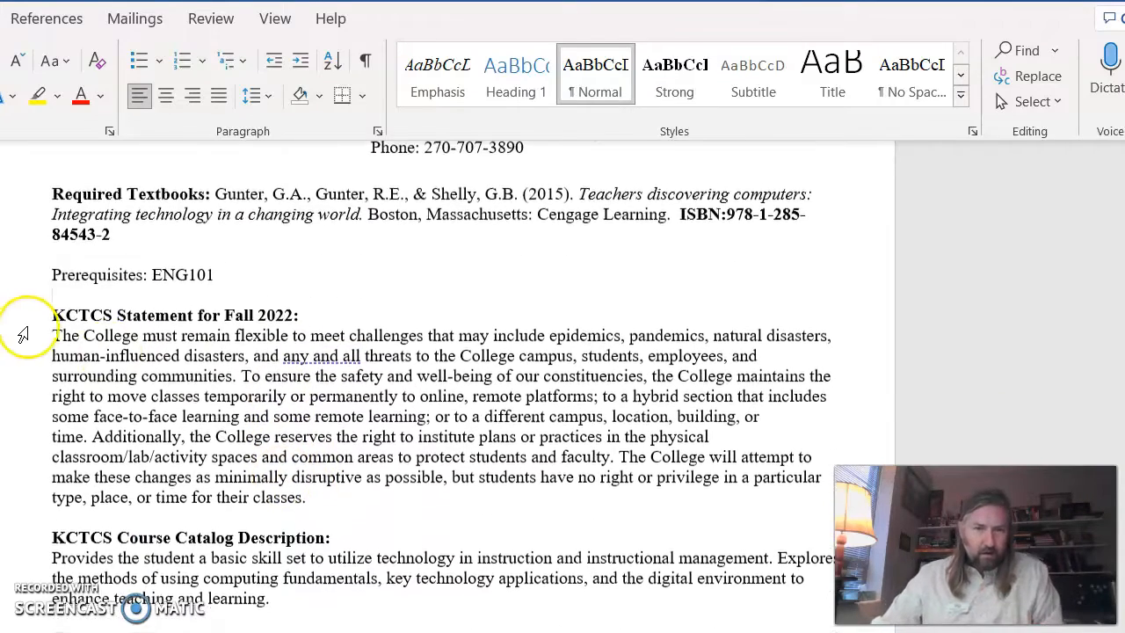
# - Select the "Prerequisites:" label and review the remaining syllabus sections, from the catalog description through grading criteria, course schedule and discussion rubric
pyautogui.moveTo(53, 275); pyautogui.dragTo(147, 275)
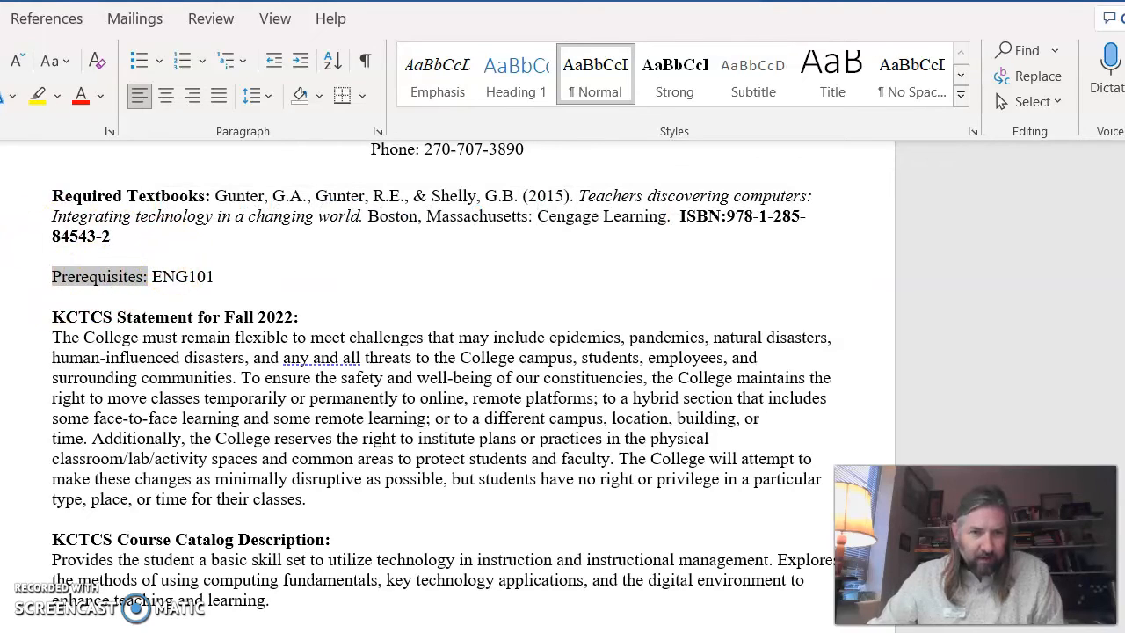
pyautogui.scroll(-6, 269, 465)
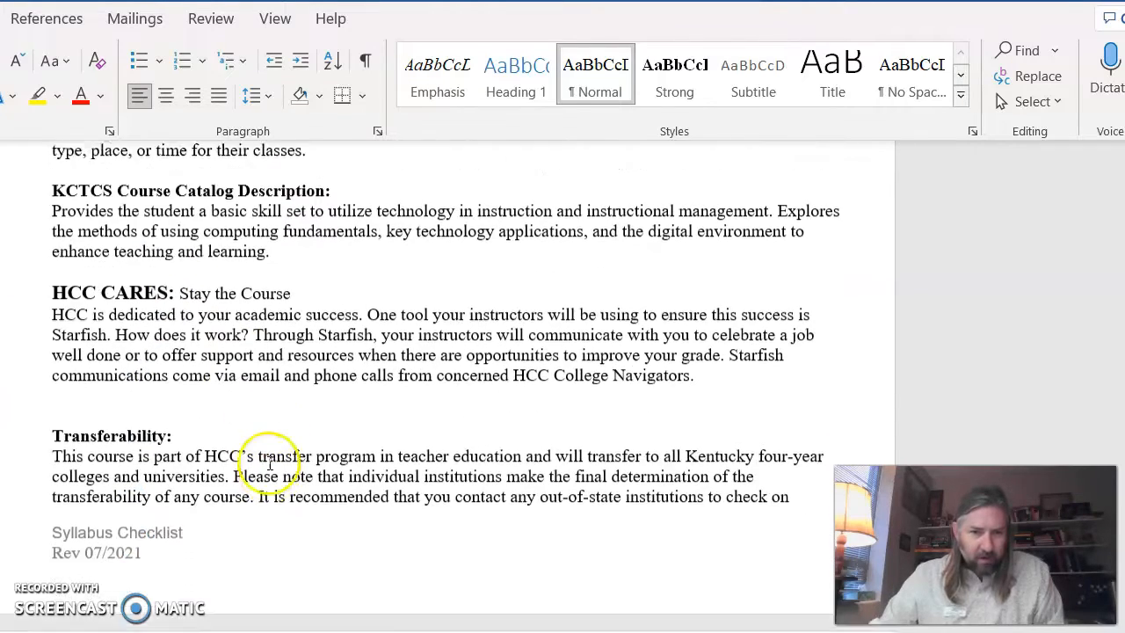
pyautogui.scroll(-12, 283, 464)
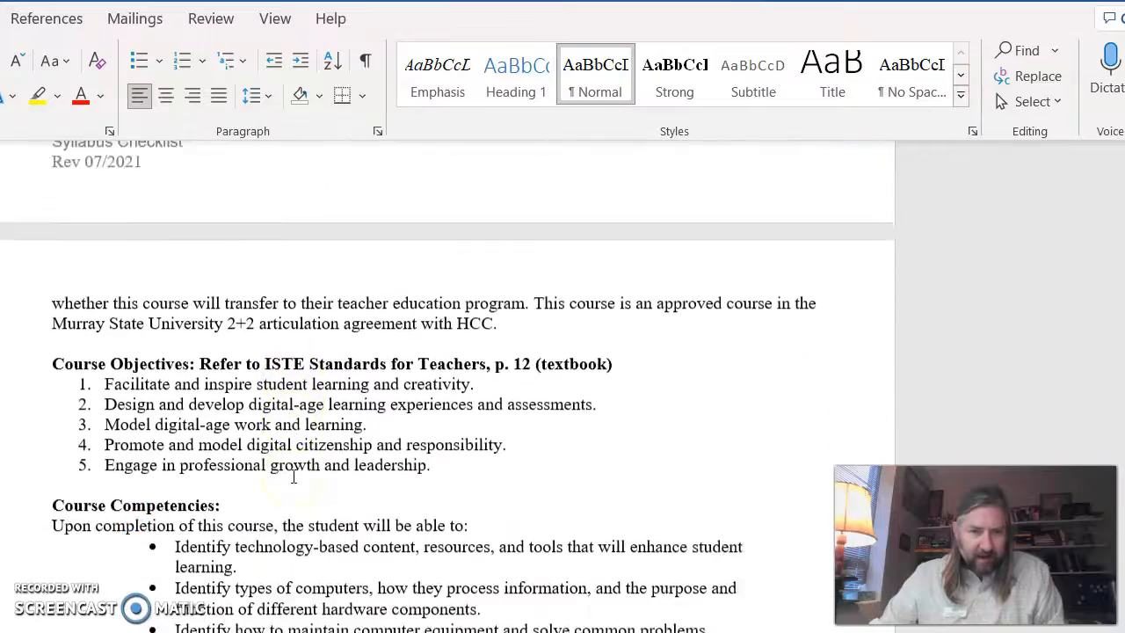
pyautogui.scroll(-16, 294, 476)
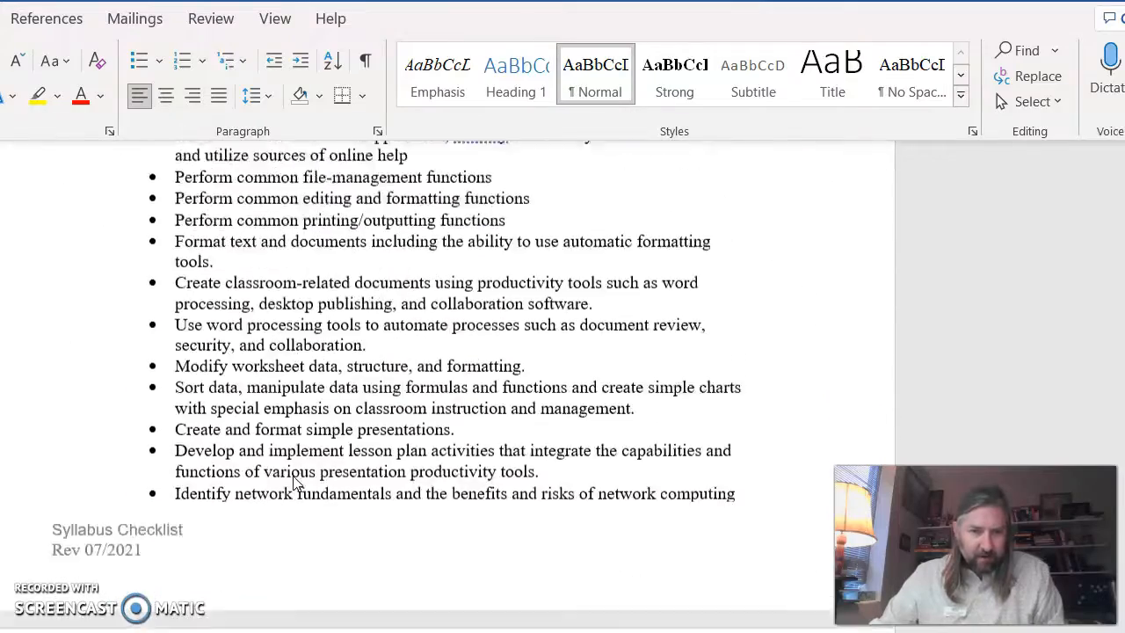
pyautogui.scroll(-4, 295, 476)
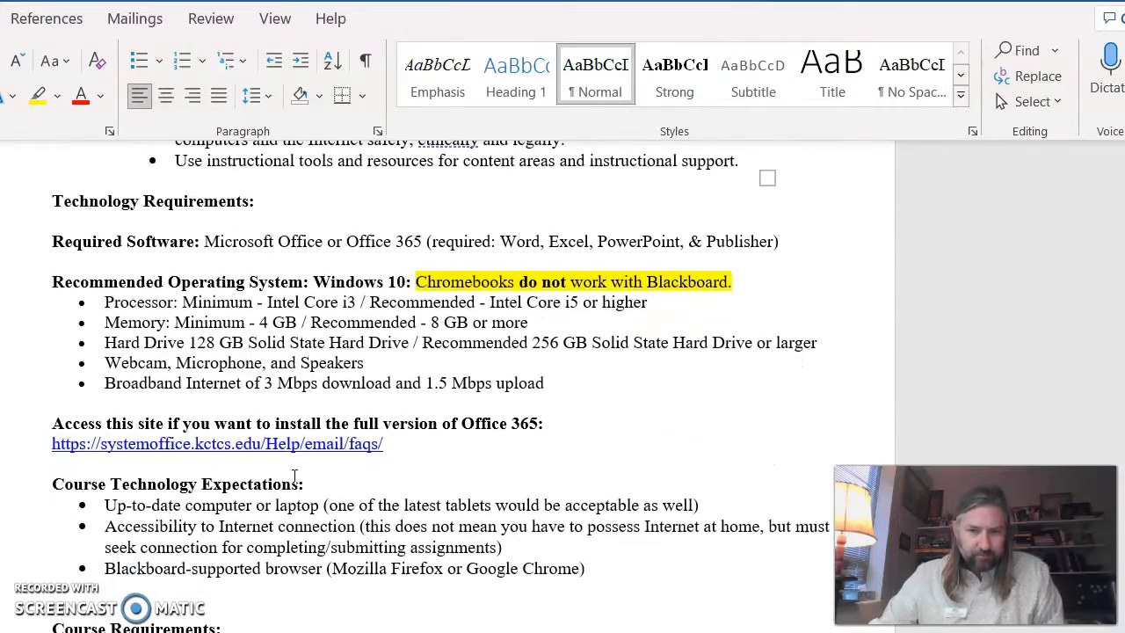
pyautogui.scroll(-13, 294, 476)
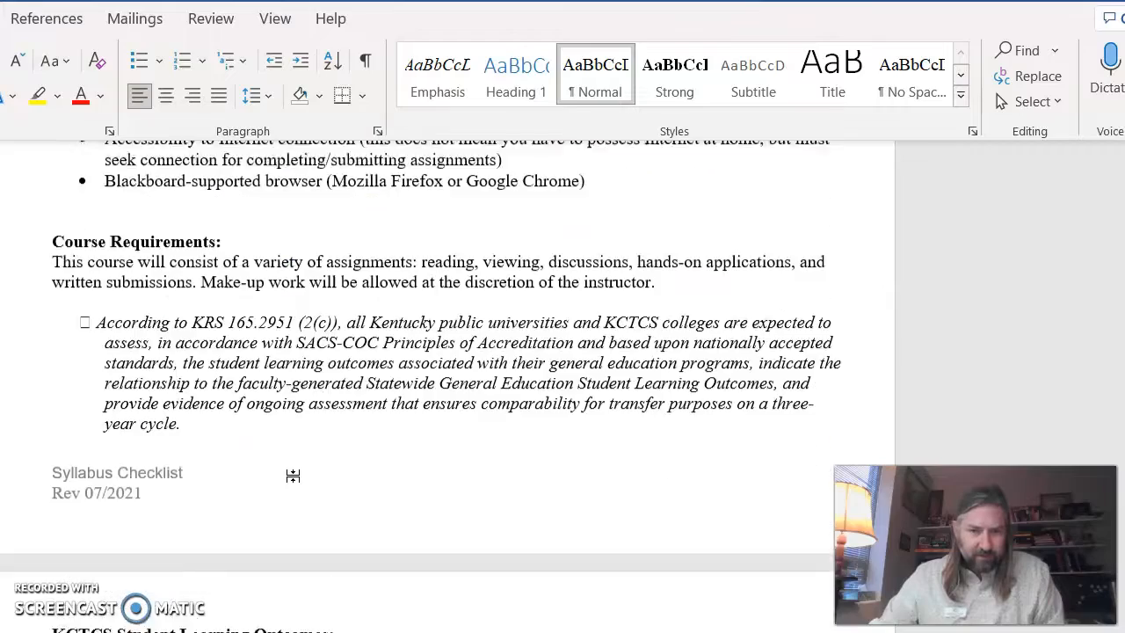
pyautogui.scroll(-10, 295, 476)
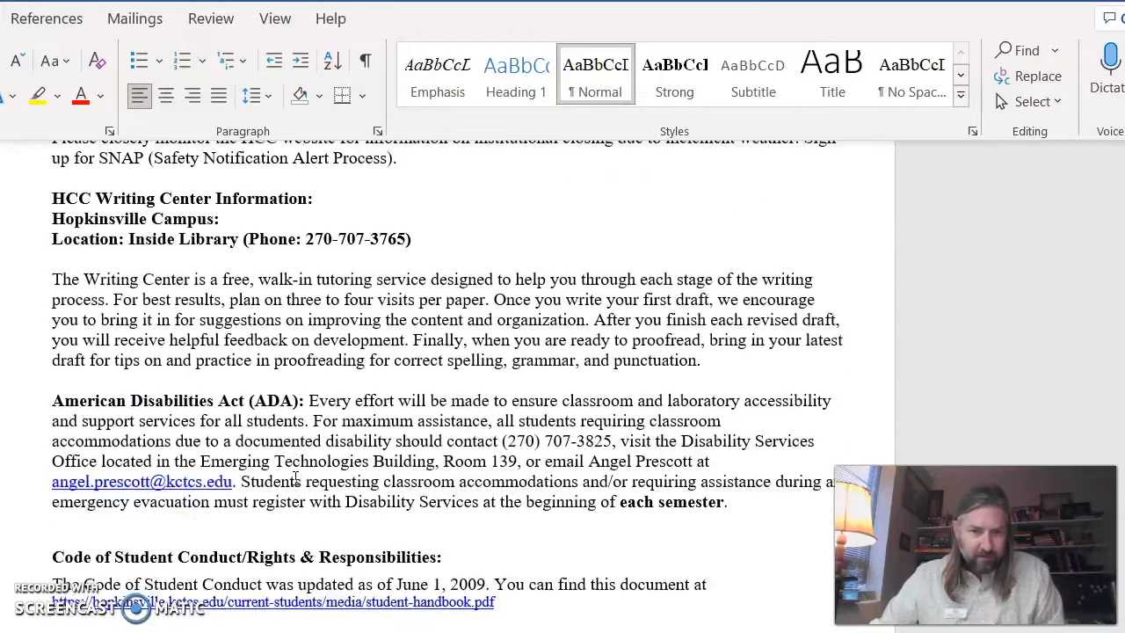
pyautogui.scroll(-8, 296, 480)
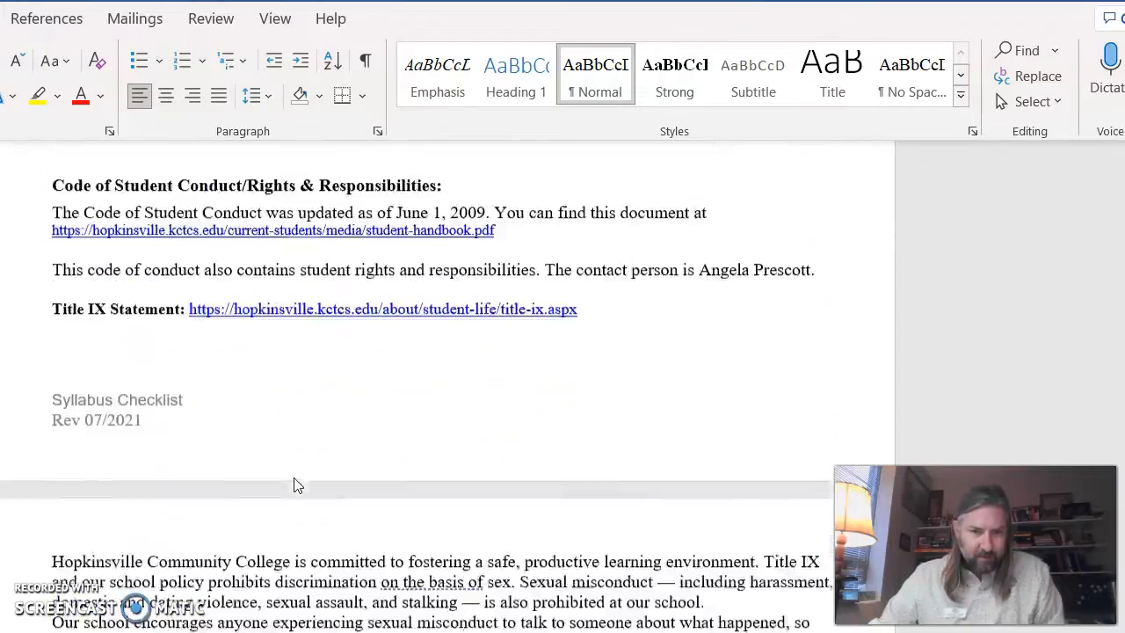
pyautogui.scroll(-7, 299, 479)
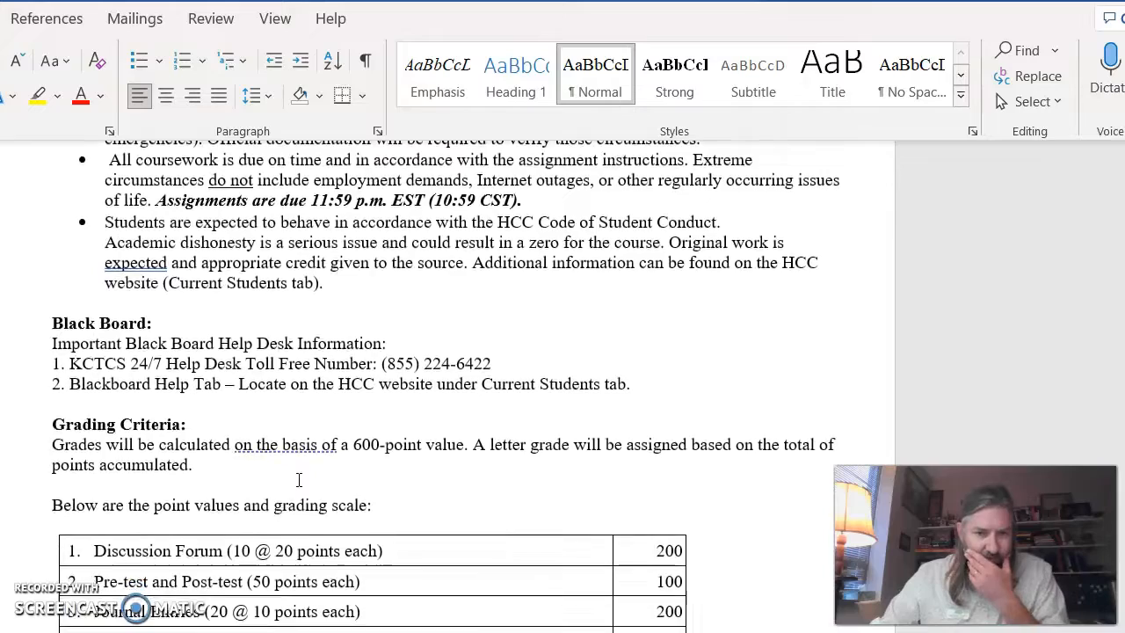
pyautogui.scroll(-3, 299, 479)
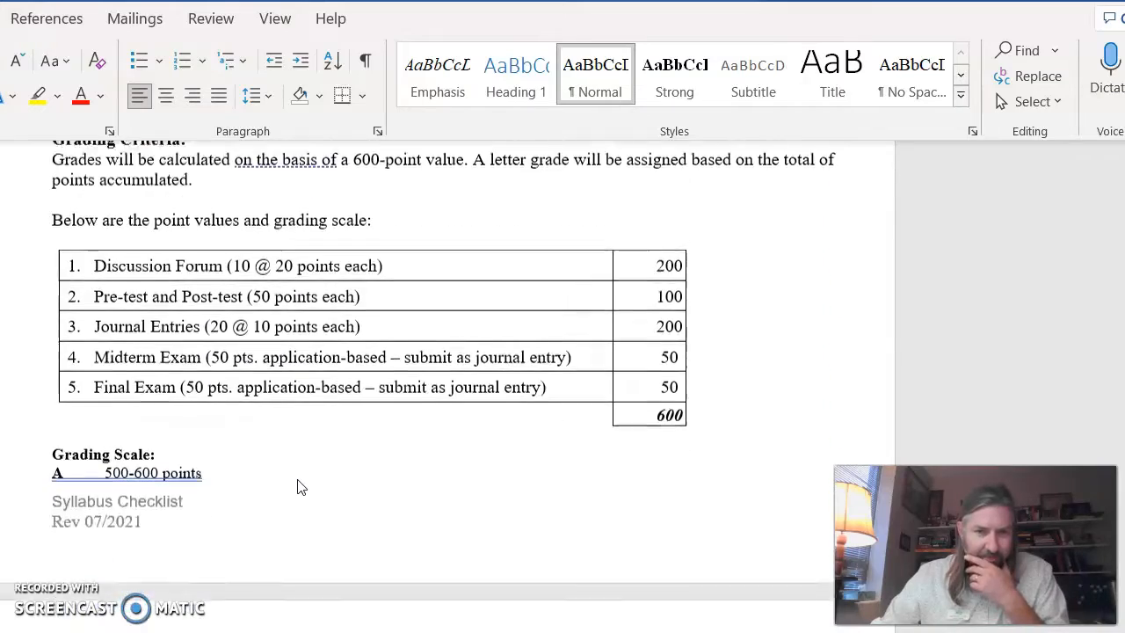
pyautogui.scroll(-6, 299, 484)
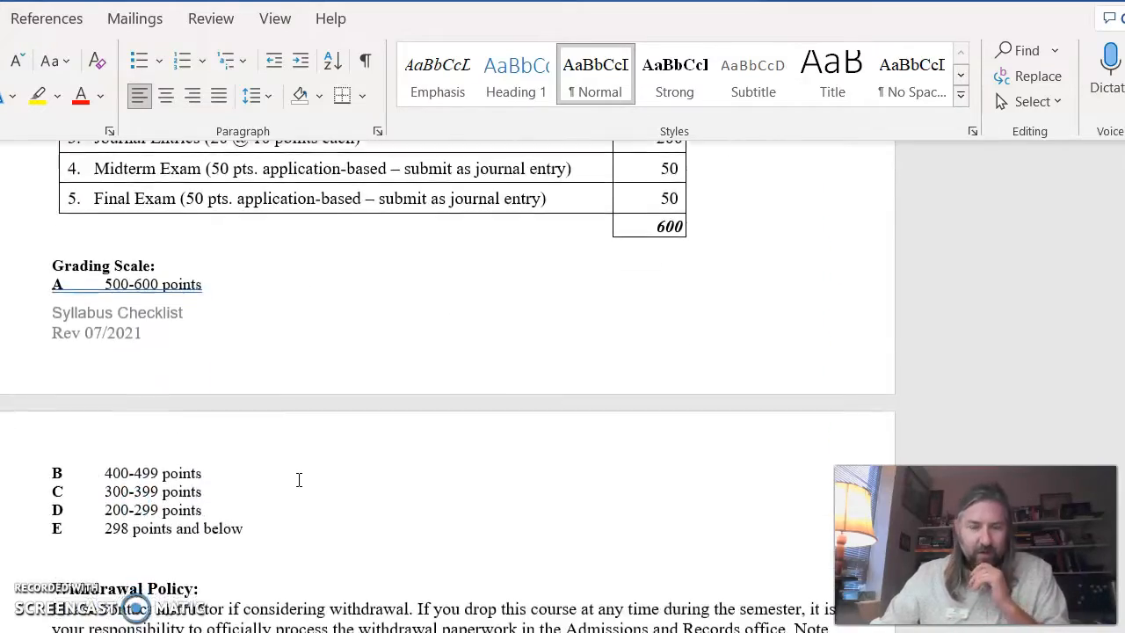
pyautogui.scroll(-8, 299, 479)
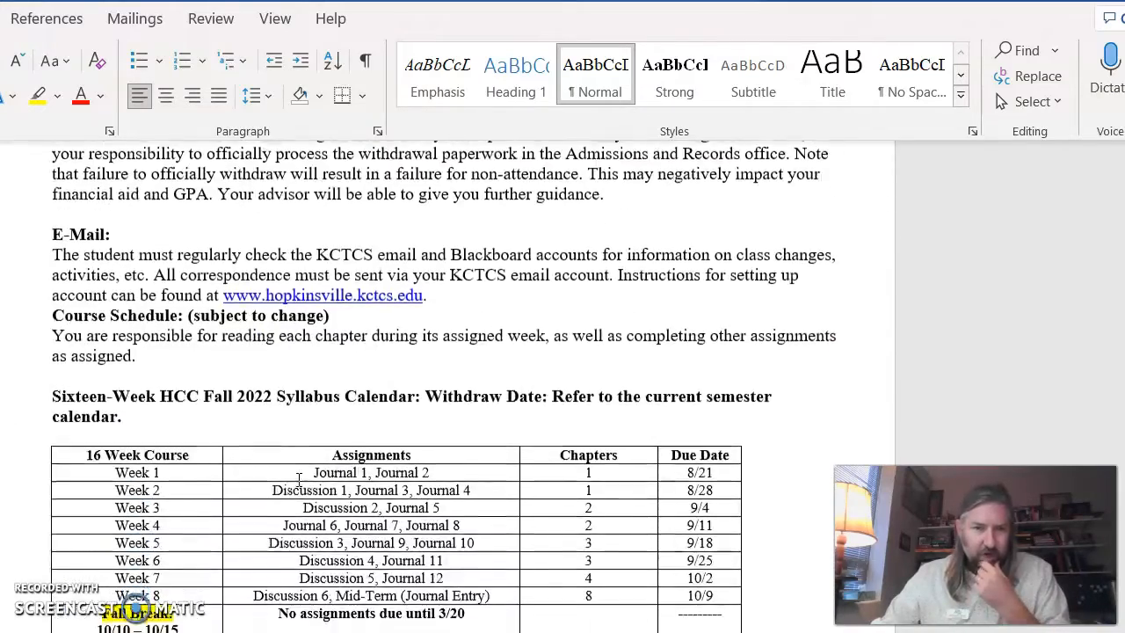
pyautogui.scroll(-2, 299, 480)
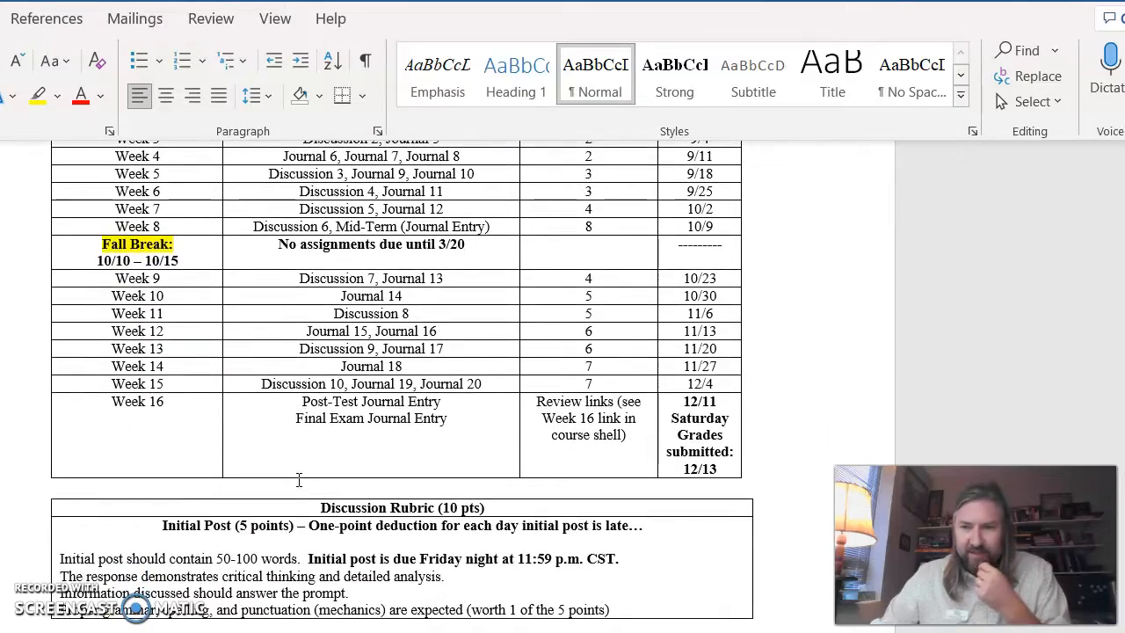
# - Examine the discussion, classmate reply and journal entry rubrics, and return to the Code of Student Conduct and Title IX sections
pyautogui.scroll(-6, 298, 479)
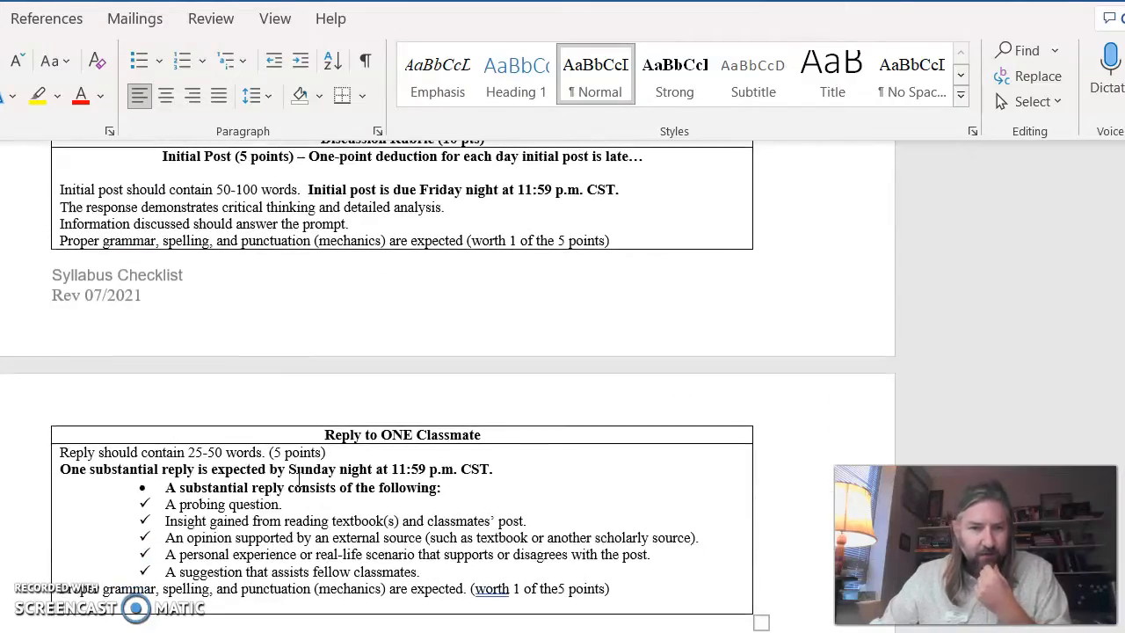
pyautogui.scroll(-2, 299, 479)
pyautogui.scroll(-2, 299, 479)
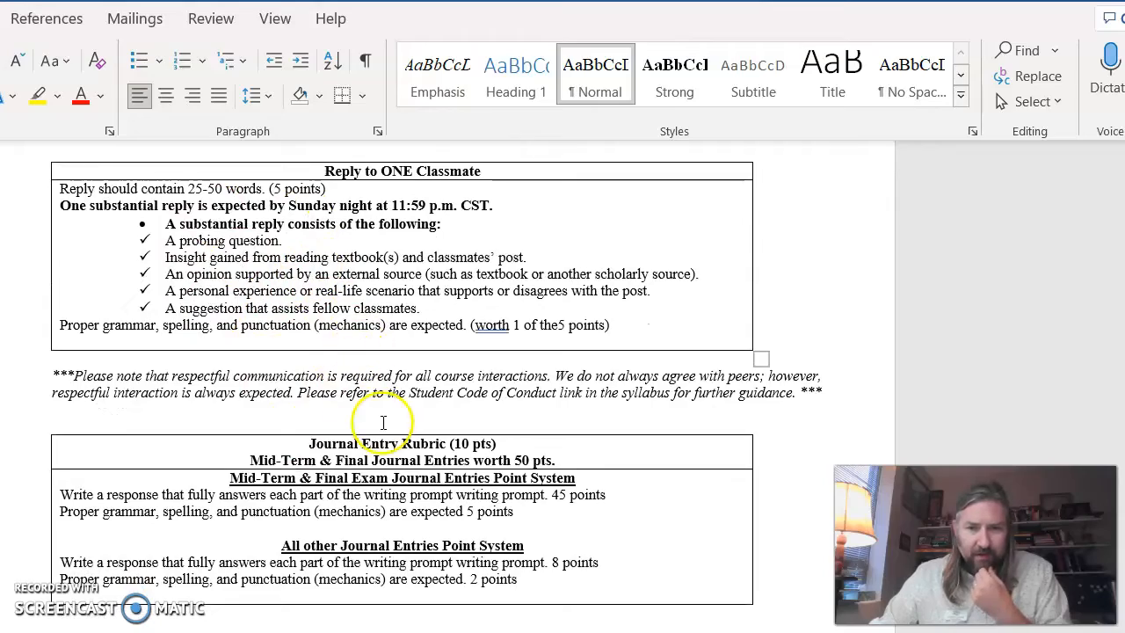
pyautogui.scroll(12, 394, 387)
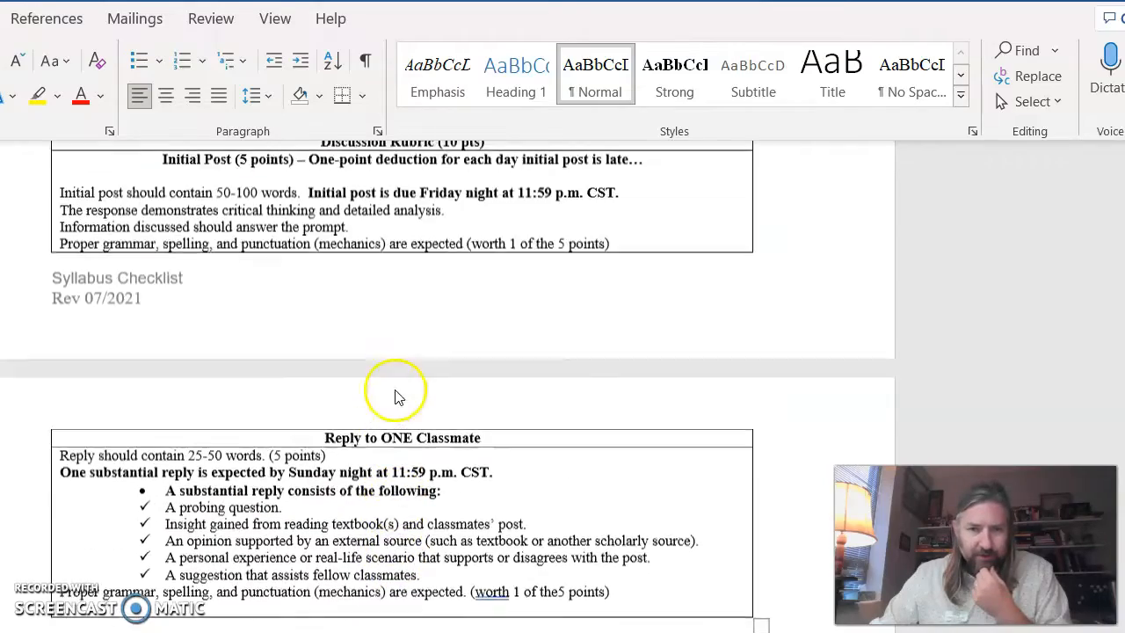
pyautogui.scroll(20, 395, 387)
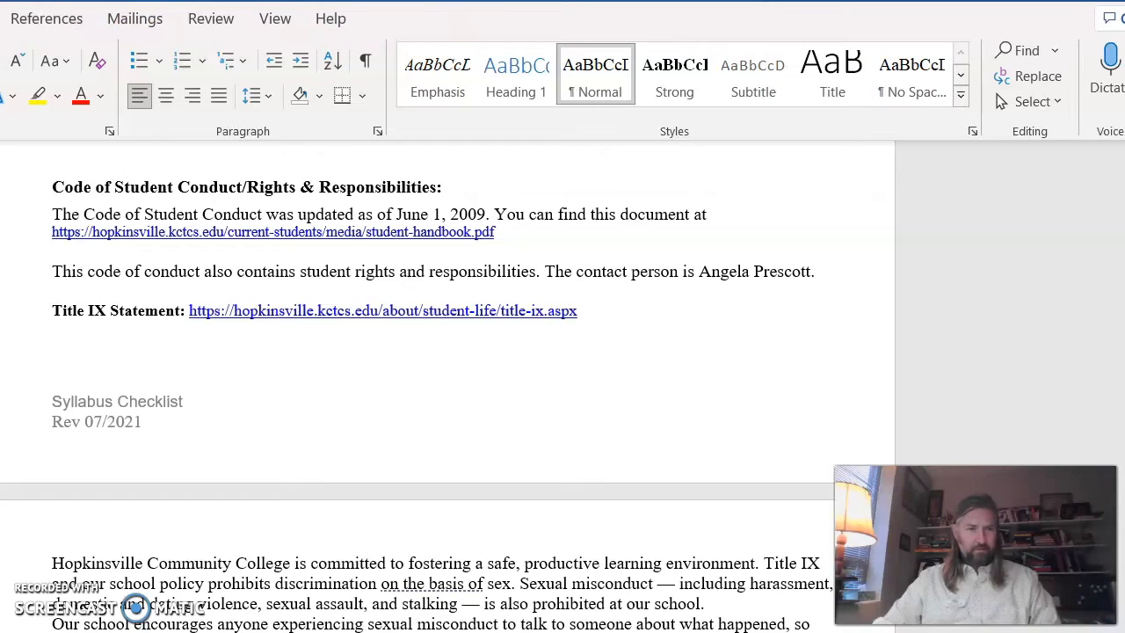
# - Save the syllabus as a Word document (*.docx) in the Education Discipline Coordinator folder on the Desktop, under its Fall 2022 EDU 204 online file name
pyautogui.hotkey('alt', 'f')
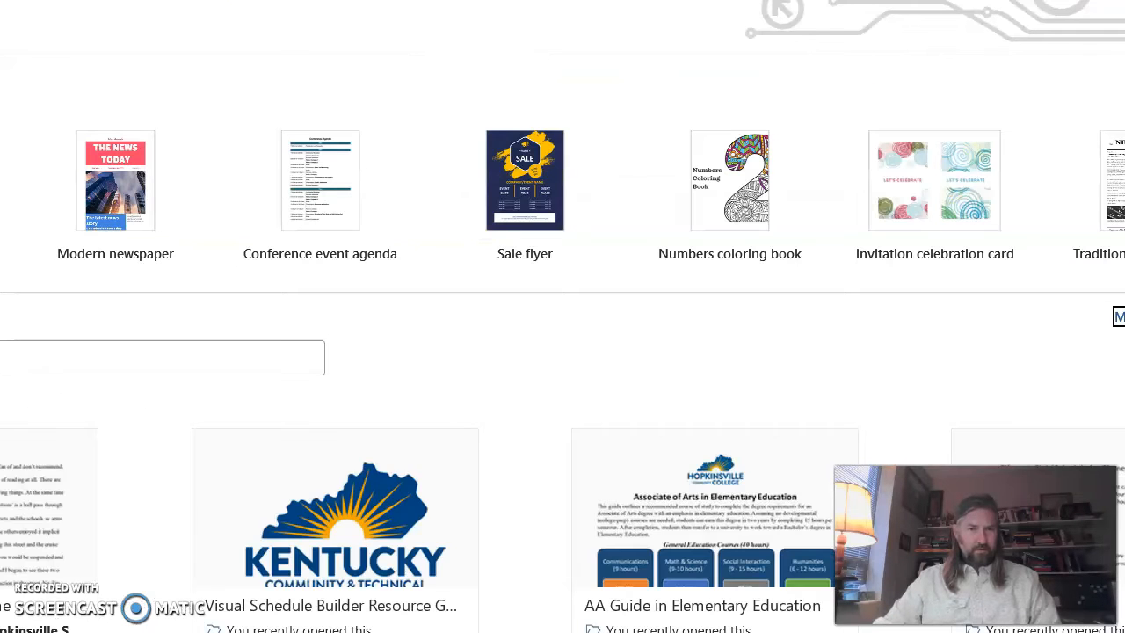
pyautogui.press('a')
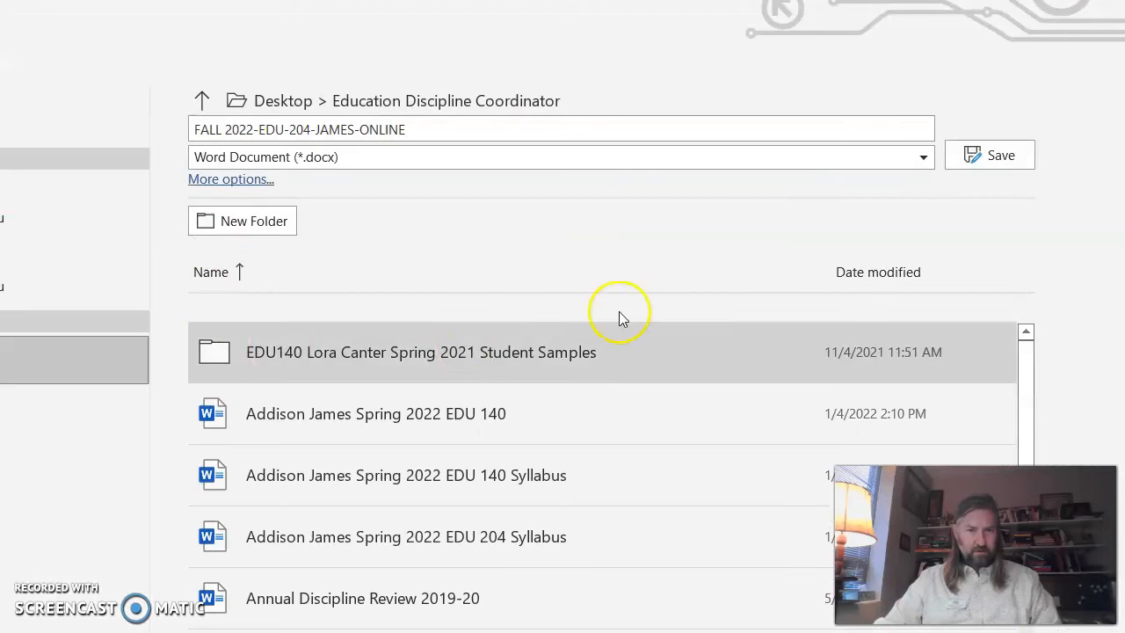
pyautogui.click(962, 156)
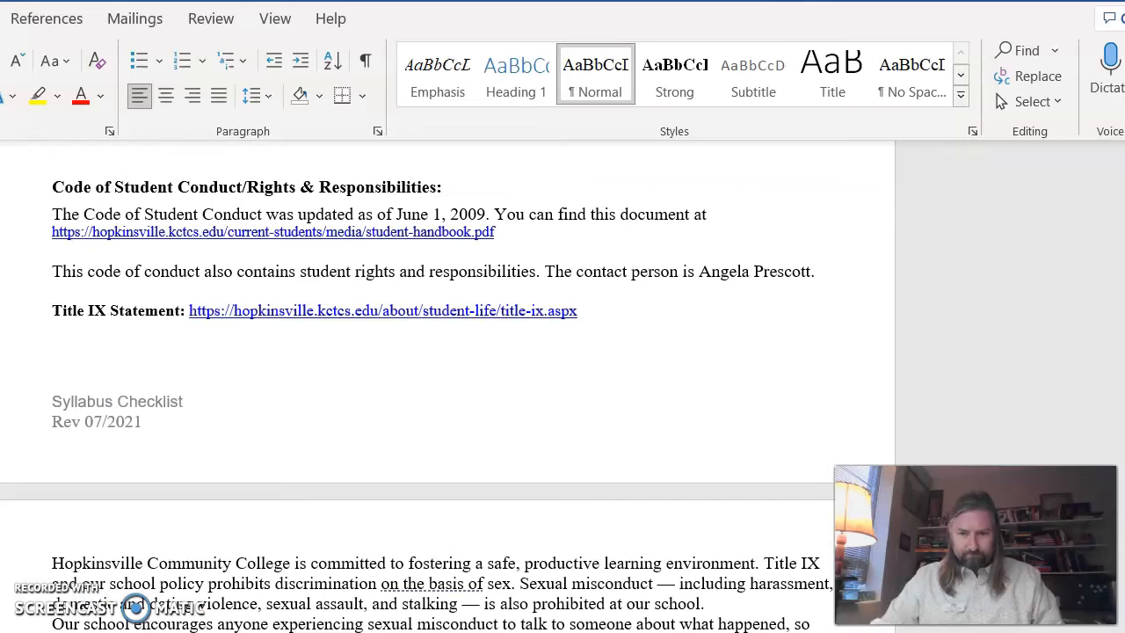
pyautogui.click(61, 597)
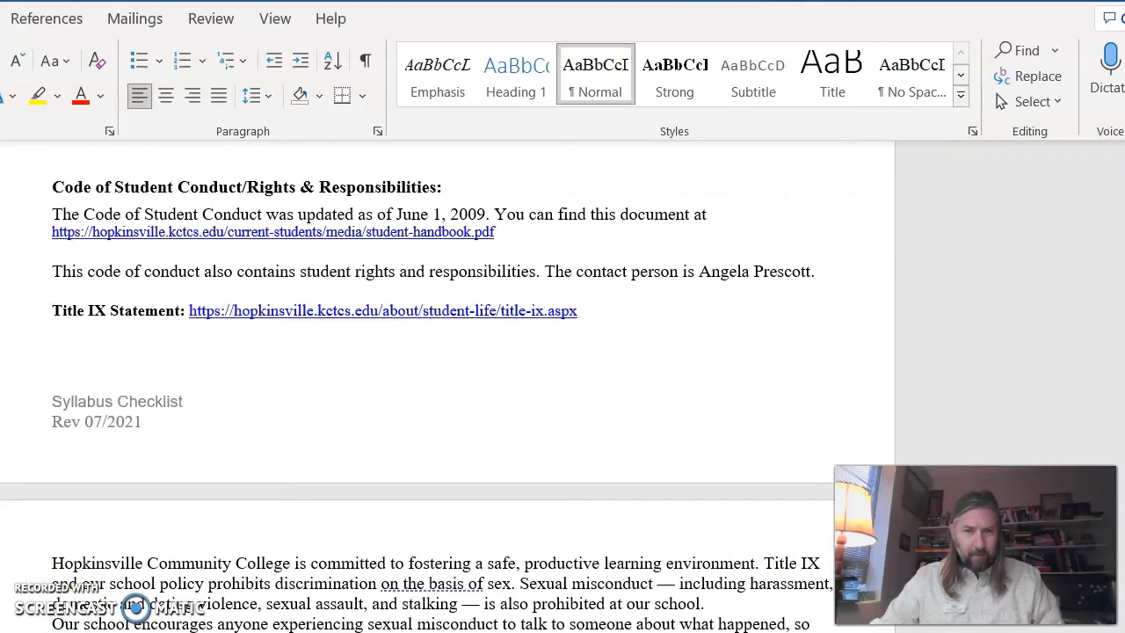